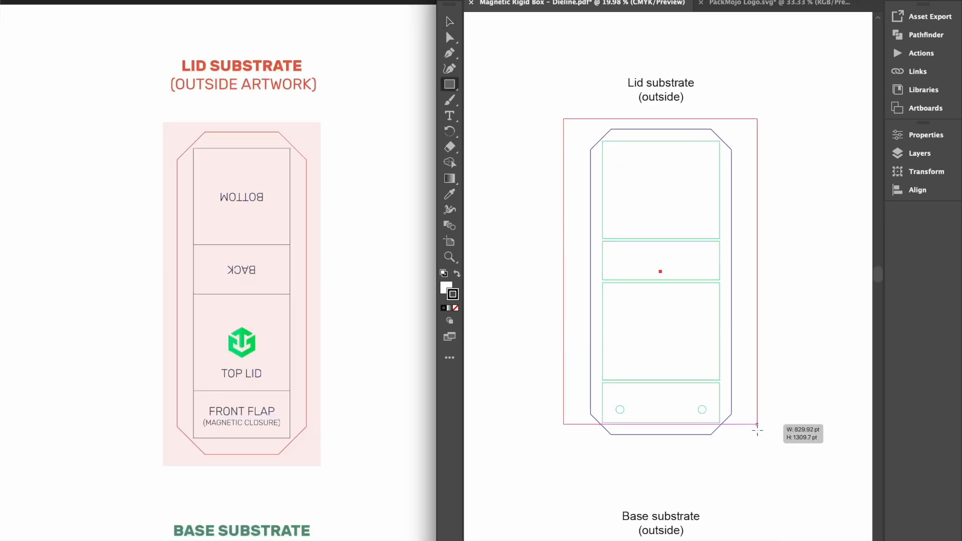
Draw a background rectangle extending past the outside lid dieline and fill it with colour F4F4F4.
left_click_drag(755, 429, 758, 442)
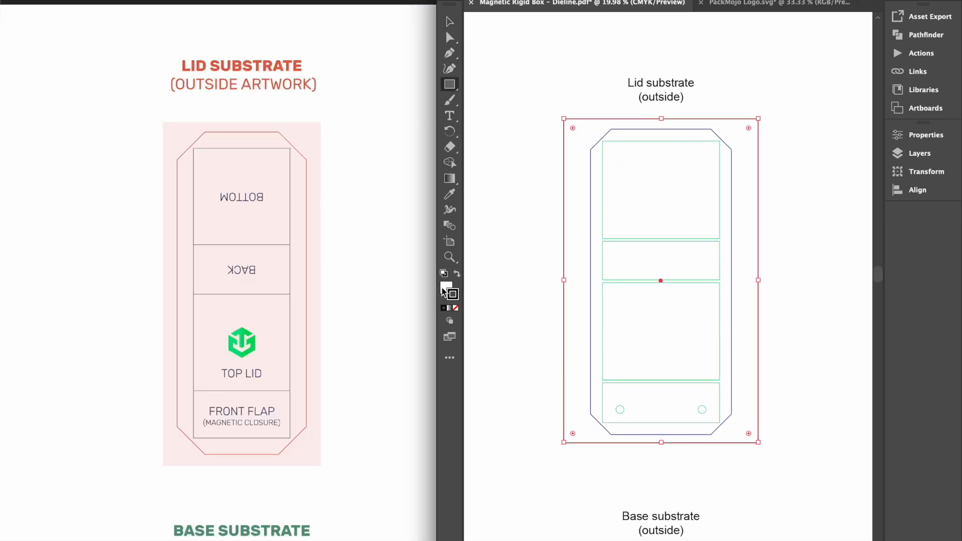
double_click(445, 288)
type("F4F4F4")
key("Return")
left_click(614, 9)
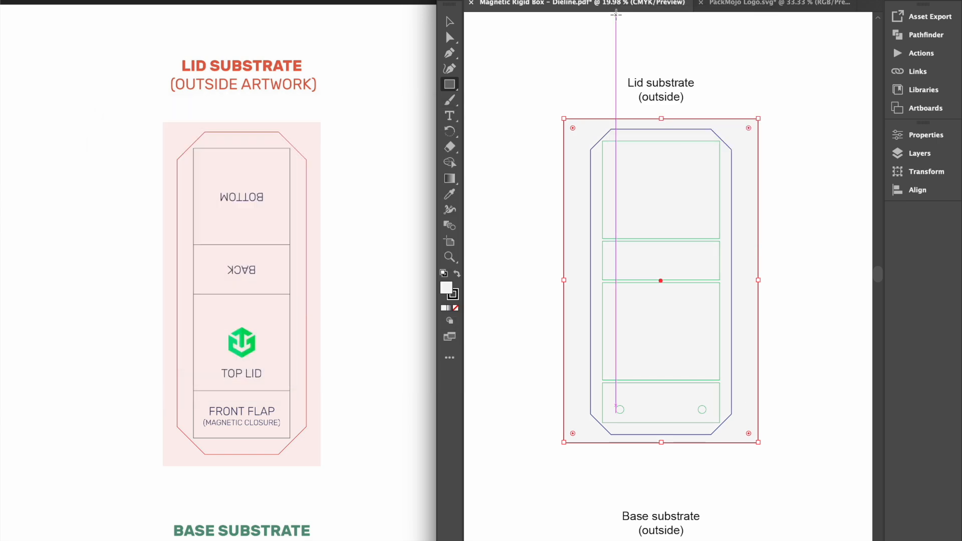
Paste the green PackMojo logo, scale it down and centre it horizontally in the upper part of the top lid panel.
key("v")
key("super+v")
left_click_drag(612, 246, 660, 282)
left_click_drag(694, 298, 662, 312)
left_click_drag(627, 292, 649, 309)
left_click_drag(669, 319, 657, 307)
left_click(602, 319)
left_click(718, 311)
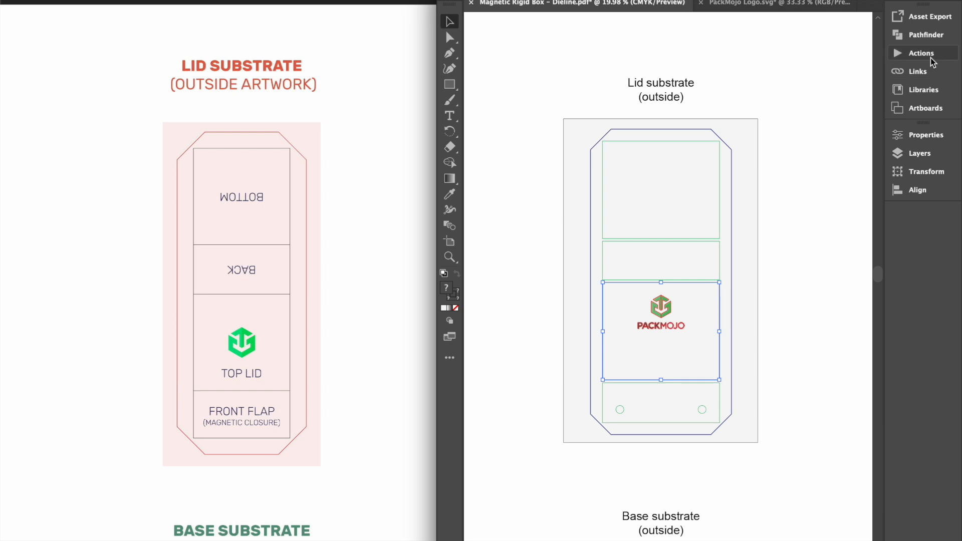
left_click(917, 190)
left_click(928, 190)
Add the tagline "Custom packaging. Simplified." below the logo and centre it horizontally on the top lid panel.
left_click(681, 333)
type("Custom packaging. Simplified.")
left_click_drag(671, 349, 671, 387)
scroll(669, 286, "up", 4)
left_click(738, 376, "shift")
left_click(917, 190)
left_click(847, 203)
left_click(803, 304)
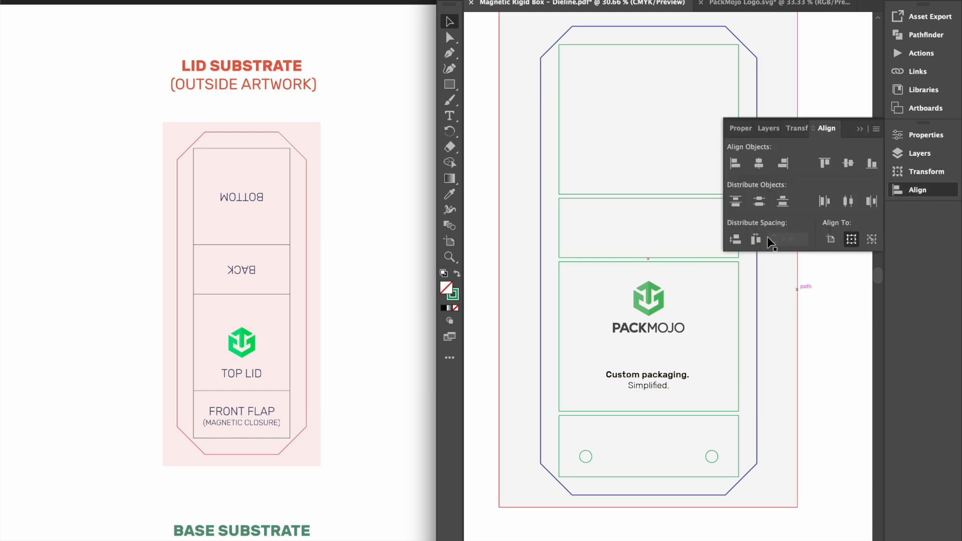
Paste the text "Elevate your unboxing experience", turn it upside down, and fit it inside the lid's back panel.
key("super+v")
left_click_drag(750, 278, 612, 298)
left_click_drag(695, 290, 675, 226)
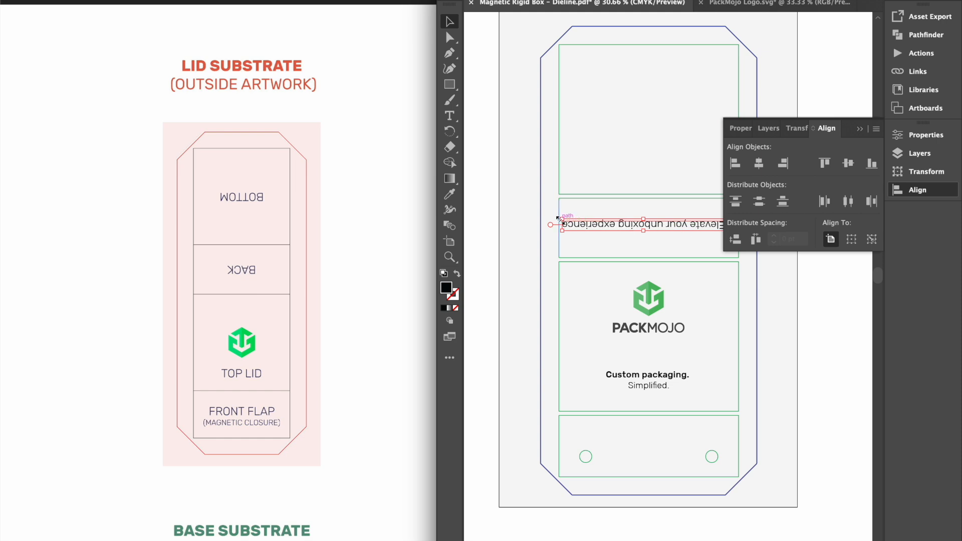
left_click_drag(563, 218, 606, 221)
left_click_drag(682, 225, 655, 225)
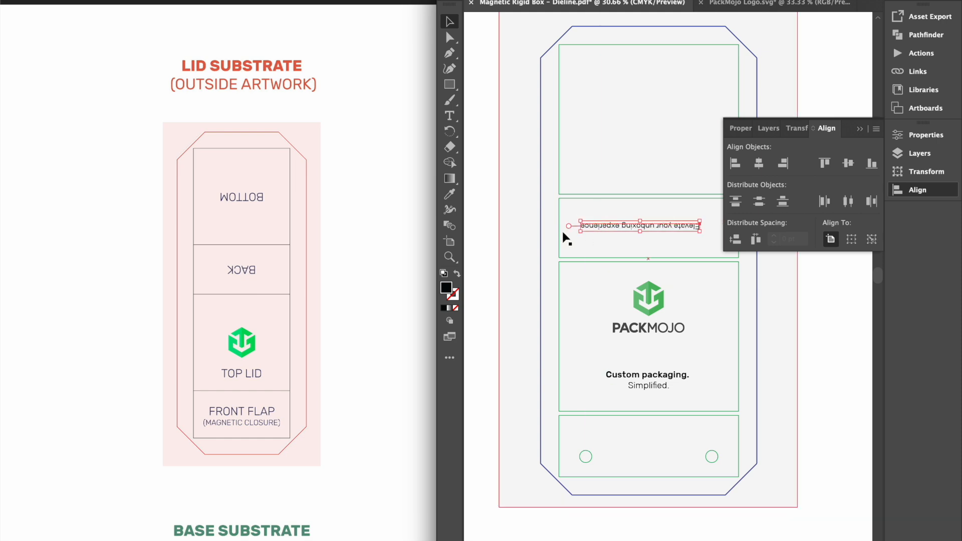
Centre the upside-down text horizontally between the side edges of the lid's back panel.
left_click(558, 229)
left_click(621, 227, "shift")
left_click(739, 230, "shift")
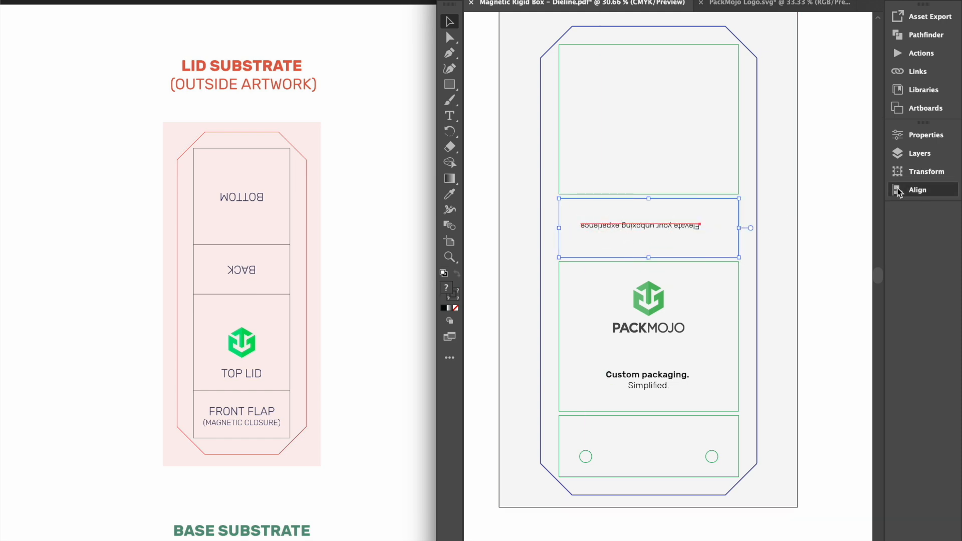
left_click(918, 190)
left_click(846, 201)
Place the grey logo icon upside down on the lid's bottom panel and distribute it horizontally within the panel.
left_click_drag(650, 299, 651, 126)
left_click(659, 194)
left_click(654, 129, "shift")
left_click(846, 204)
left_click(790, 307)
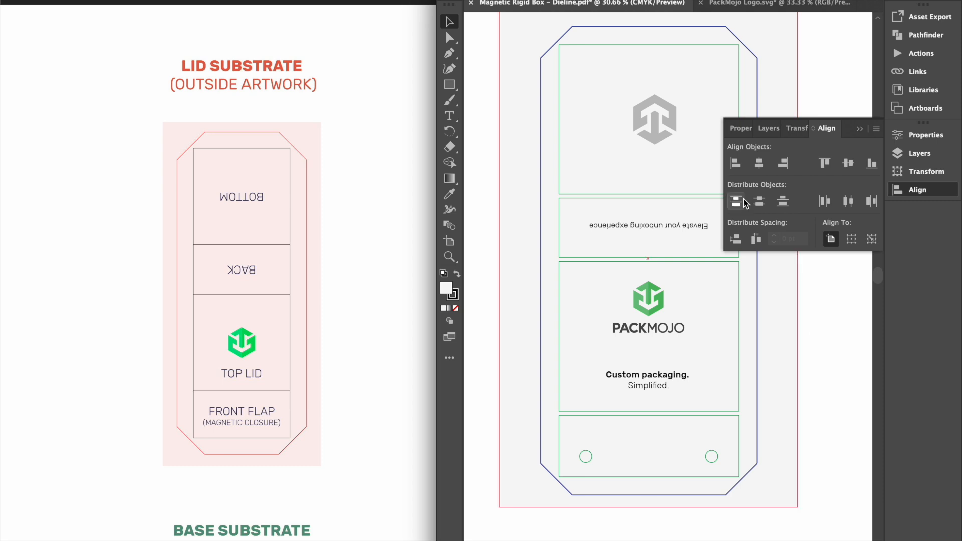
Add the text "Elevate your unboxing experience" to the lid's front flap and centre it between the flap's side edges.
type("Elevate your unboxing experience")
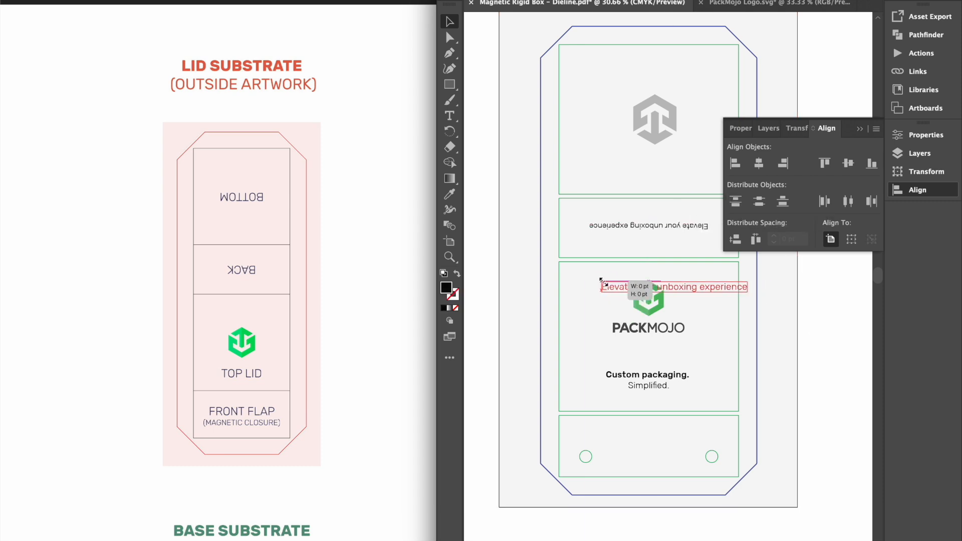
left_click_drag(714, 289, 678, 444)
left_click(561, 441)
left_click(630, 449, "shift")
left_click(737, 446, "shift")
left_click(759, 202)
left_click(846, 205)
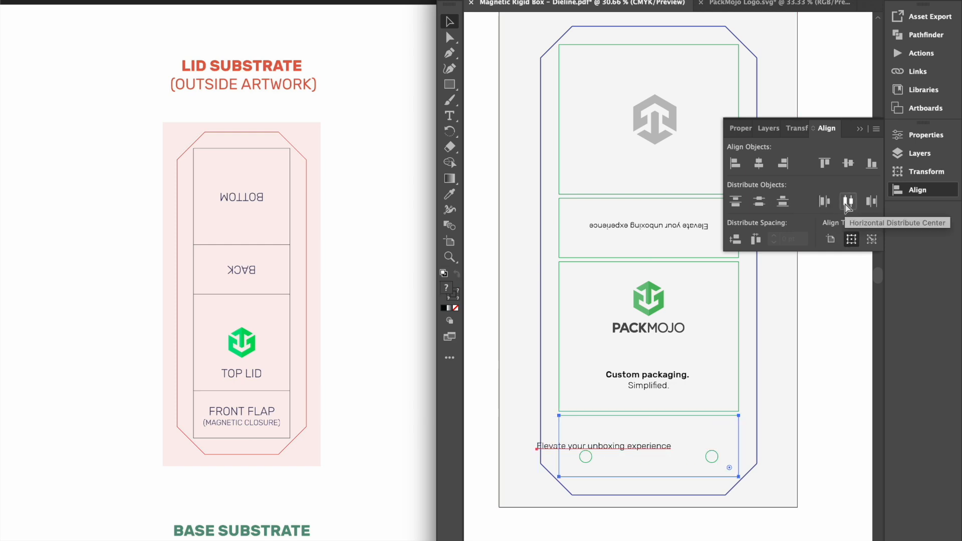
left_click(815, 318)
scroll(748, 396, "down", 3)
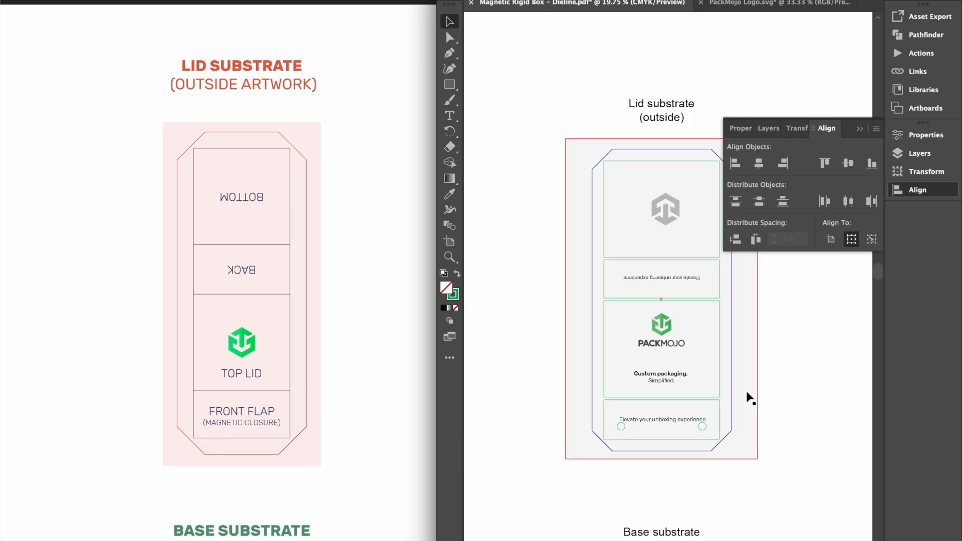
left_click(931, 189)
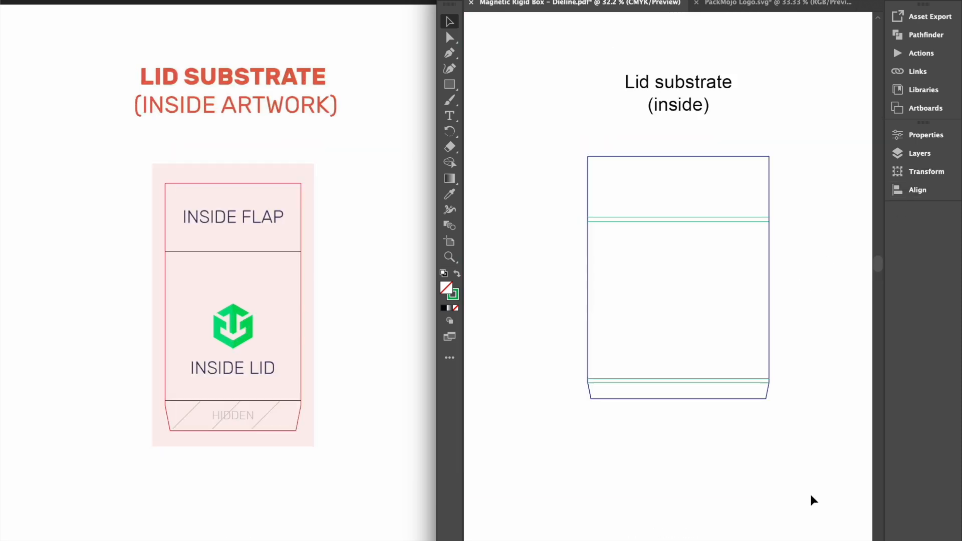
Draw a rectangle extending past the inside lid dieline and fill it with near-black.
key("m")
mouse_move(574, 136)
left_mouse_down()
mouse_move(708, 269)
mouse_move(787, 421)
left_mouse_up()
double_click(444, 290)
left_click_drag(189, 266, 110, 304)
left_click(443, 165)
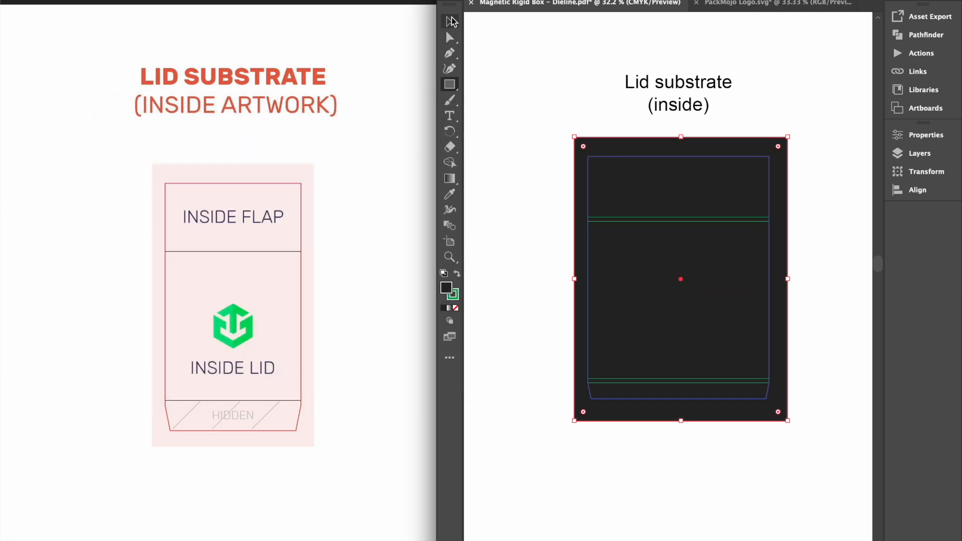
left_click(517, 87)
left_click(455, 271)
Paste the text "Empower your brand with custom packaging" on the inside lid, colour it white and scale it down.
key("v")
key("super+v")
double_click(445, 289)
left_click(111, 152)
left_click(443, 165)
left_click_drag(599, 274, 629, 278)
Centre the white "Empower your brand with custom packaging" text within the inside lid panel.
left_click(719, 378)
left_click(700, 295, "shift")
left_click(696, 221, "shift")
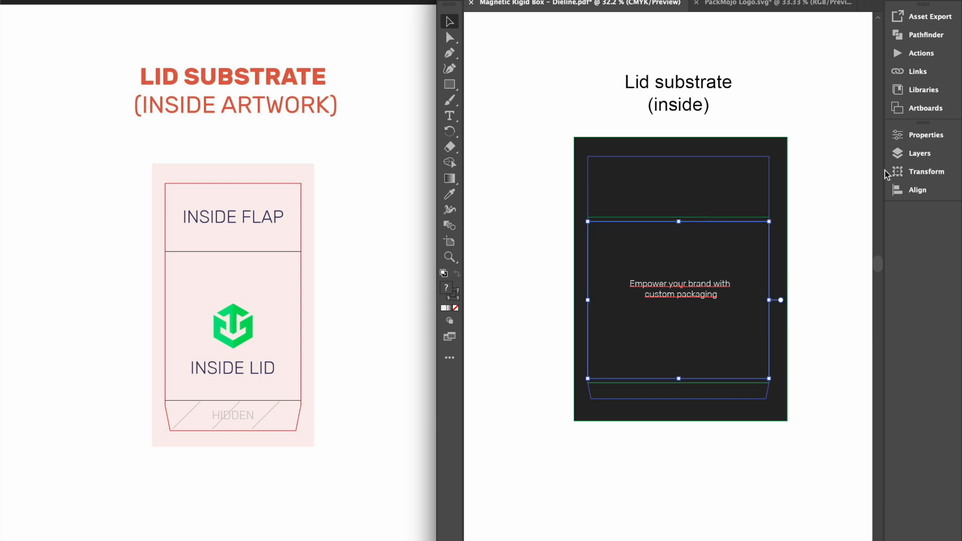
left_click(917, 190)
left_click(758, 200)
left_click(758, 163)
left_click(821, 404)
Paste the "Custom packaging. Simplified." text, fill it with FFFFFF, scale it down, and align it on the inside flap.
key("super+v")
double_click(445, 288)
left_click(131, 160)
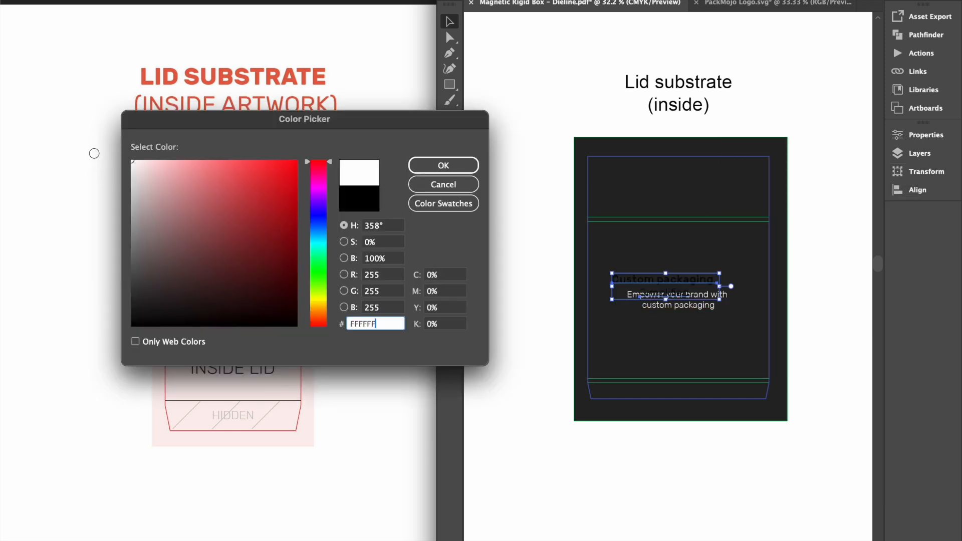
left_click(444, 165)
left_click_drag(612, 273, 654, 284)
left_click_drag(694, 293, 687, 189)
left_click(677, 156, "shift")
left_click(925, 190)
left_click(924, 190)
left_click(680, 188)
left_click(797, 254)
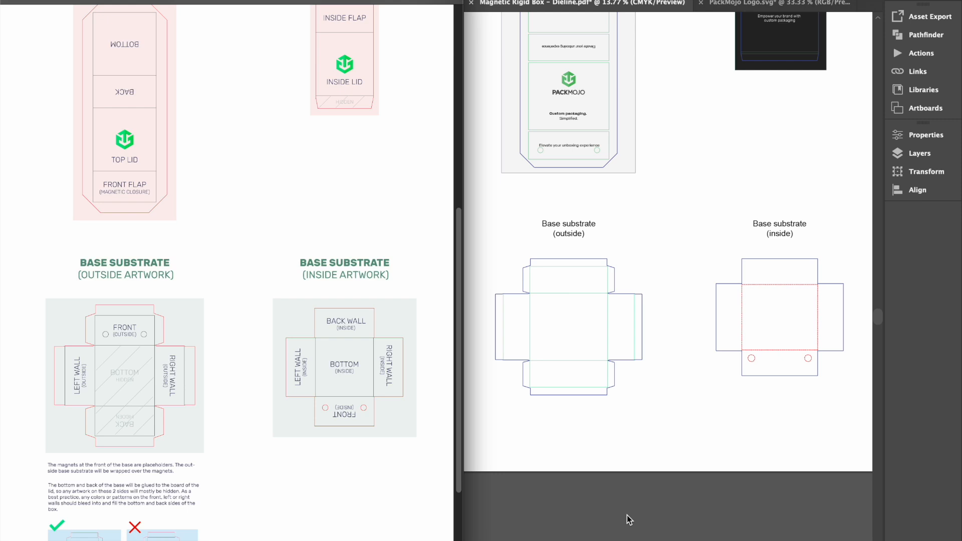
Draw a light grey rectangle behind the outside base dieline and place the text "Elevate your unboxing experience" on the front panel.
left_click_drag(500, 76, 815, 407)
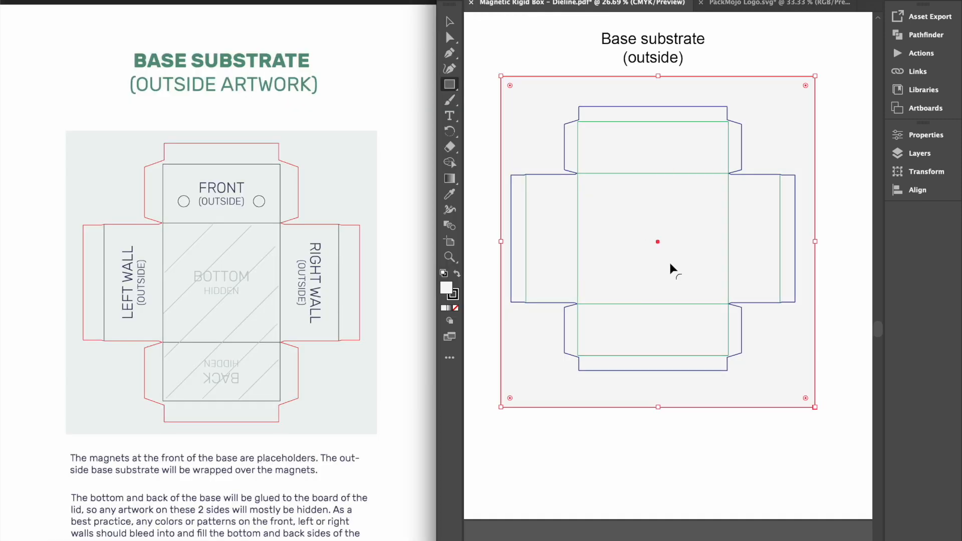
key("v")
key("super+v")
left_click_drag(694, 287, 670, 152)
Centre the text vertically and horizontally within the front panel of the outside base.
left_click(578, 150)
left_click(644, 149, "shift")
left_click(728, 149, "shift")
left_click(921, 190)
left_click(846, 163)
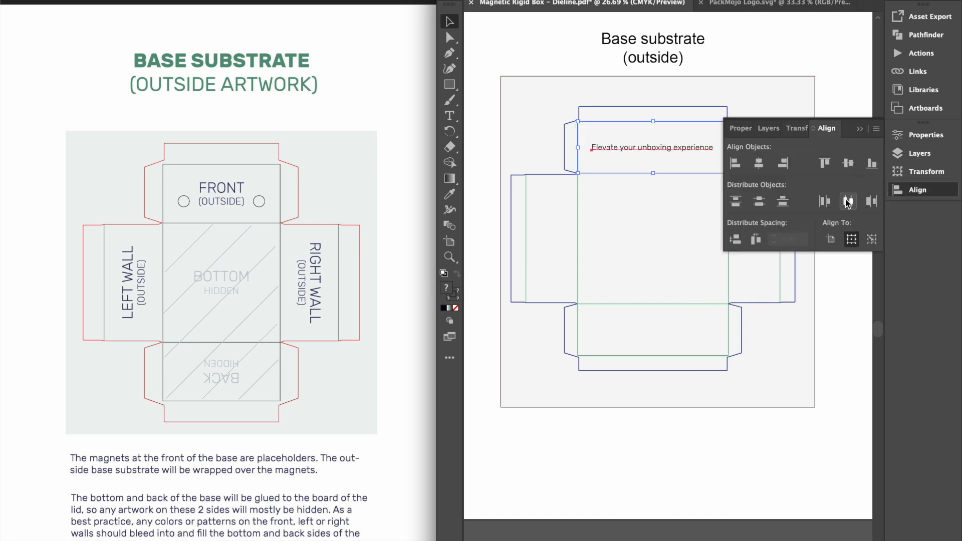
left_click(847, 200)
left_click(927, 190)
Paste the grey logo icon, scale it down, rotate it sideways, and move it onto the outside base's left wall.
key("super+v")
left_click_drag(701, 248, 676, 277)
left_click_drag(679, 273, 629, 277)
left_click_drag(632, 281, 540, 235)
left_click_drag(551, 245, 549, 237)
Centre the rotated logo within the left wall panel of the outside base.
left_click(526, 241, "shift")
left_click(577, 241, "shift")
left_click(918, 190)
left_click(848, 164)
left_click(634, 247)
Copy the left wall logo, turn the copy to face the other way, and align it on the outside base's right wall.
left_click(550, 238)
key("super+c")
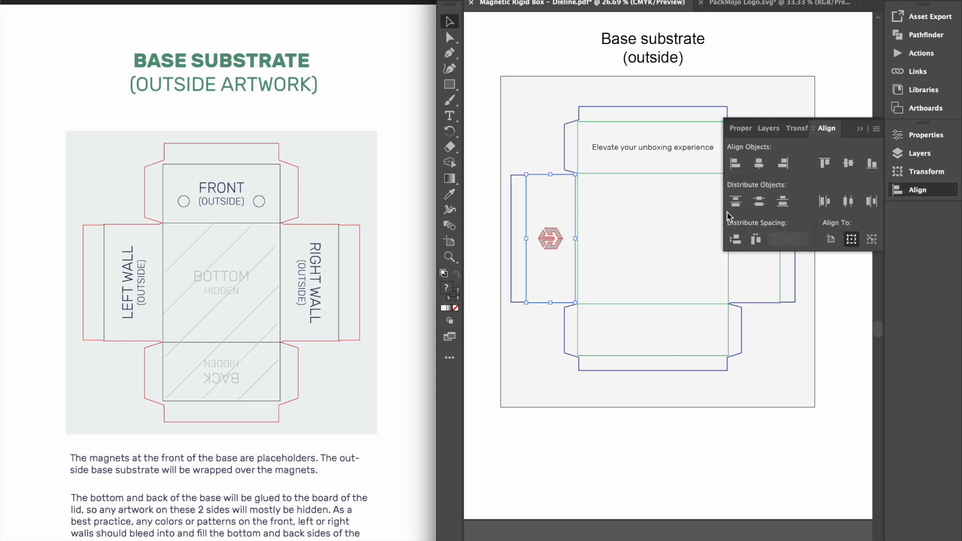
key("super+v")
left_click_drag(683, 273, 654, 315)
left_click_drag(675, 279, 762, 231)
left_click(780, 293, "shift")
left_click(918, 190)
left_click(763, 315)
left_click(825, 458)
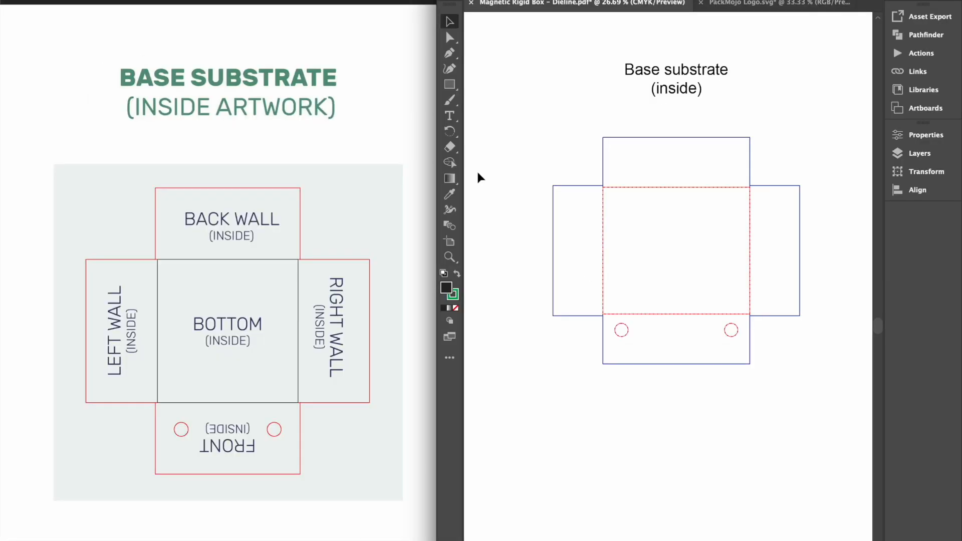
Cover the inside base dieline with a near-black rectangle and place a scaled-down grey logo icon on the bottom panel.
key("m")
left_click_drag(554, 120, 816, 386)
left_click_drag(699, 323, 661, 279)
left_click_drag(679, 304, 675, 255)
Centre the grey logo icon within the inside base's bottom panel.
left_click(603, 249)
left_click(677, 256, "shift")
left_click(904, 190)
left_click(840, 347)
left_click(916, 189)
Paste the text "Elevate your unboxing experience", colour it white, and move it onto the inside back wall.
key("super+v")
double_click(445, 288)
left_click_drag(146, 173, 115, 162)
key("Return")
left_click_drag(666, 287, 665, 166)
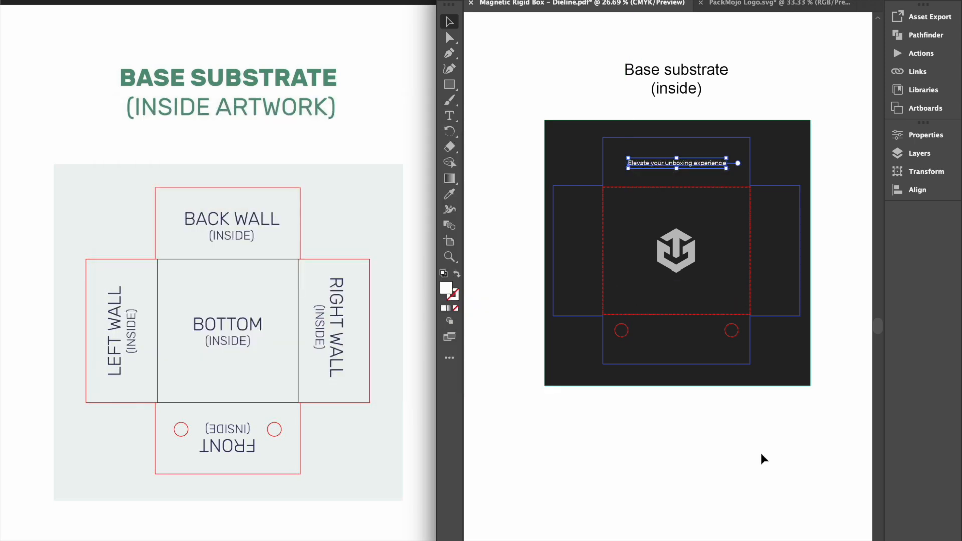
key("super+v")
scroll(678, 296, "up", 4)
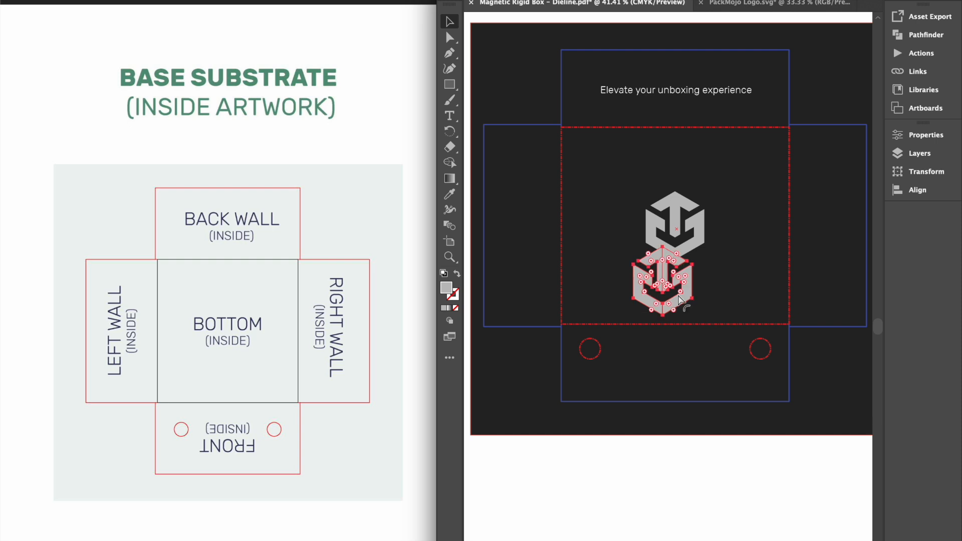
key("Delete")
Duplicate the bottom panel's logo at a smaller size and place one copy on each inside side wall.
left_click(714, 287)
left_click(681, 246)
key("super+c")
key("super+v")
left_click_drag(698, 251, 528, 233)
key("super+c")
key("super+v")
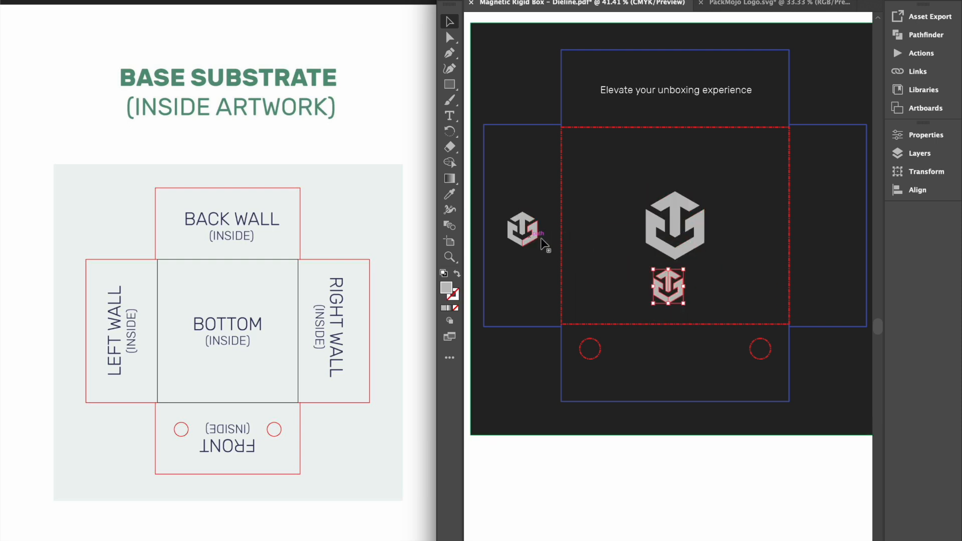
left_click_drag(665, 283, 810, 231)
Rotate the two small inside wall logos sideways in opposite directions.
left_click(525, 231)
left_click_drag(545, 207, 501, 208)
left_click(815, 227)
left_click_drag(832, 211, 836, 254)
Reposition the right wall logo and align both inside side wall logos level with each other.
left_click(524, 247, "shift")
left_click(917, 190)
left_click(798, 164)
left_click(829, 110)
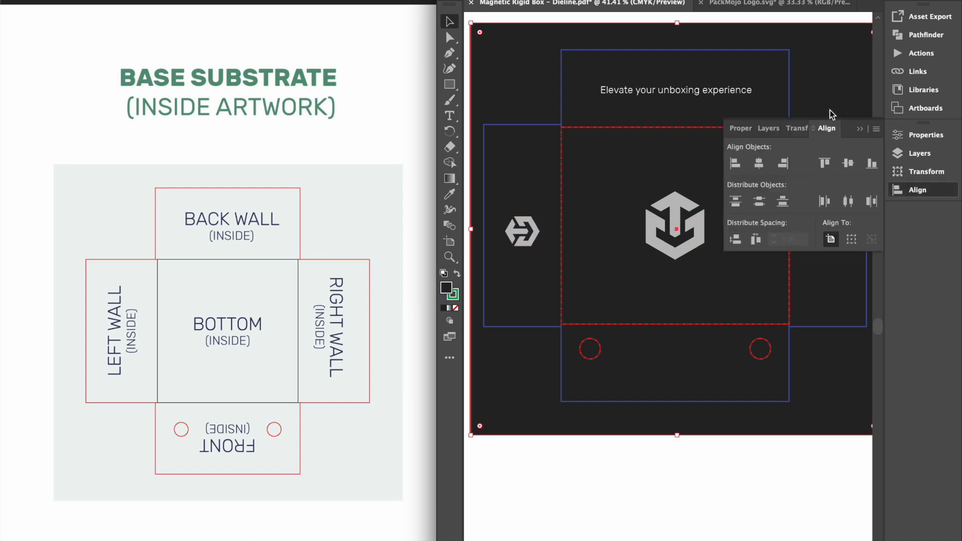
left_click_drag(811, 230, 832, 226)
left_click(523, 231, "shift")
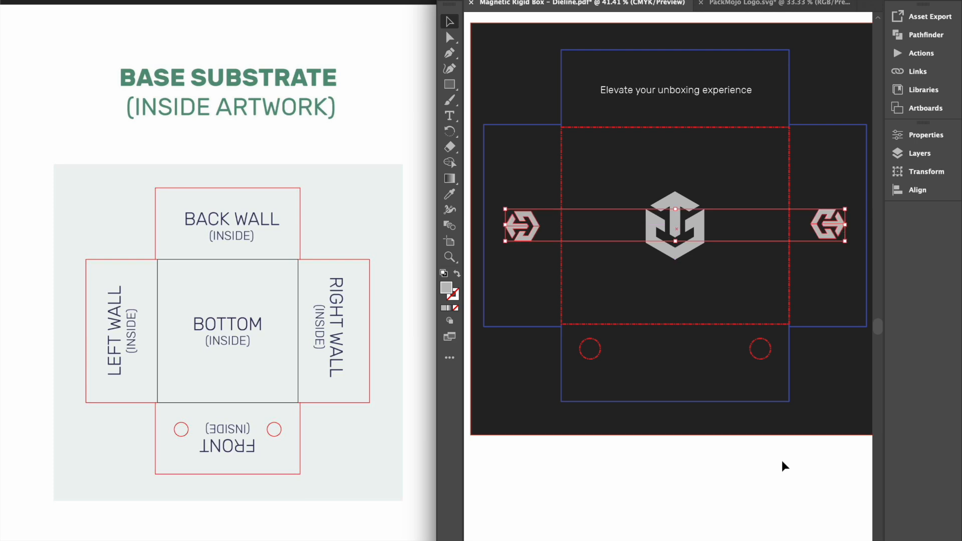
left_click(782, 462)
Copy the back wall's text, turn the copy upside down, and place it on the inside front panel.
scroll(781, 469, "down", 2)
left_click(703, 145)
key("super+c")
key("super+v")
left_click_drag(738, 275, 610, 305)
left_click_drag(684, 288, 710, 408)
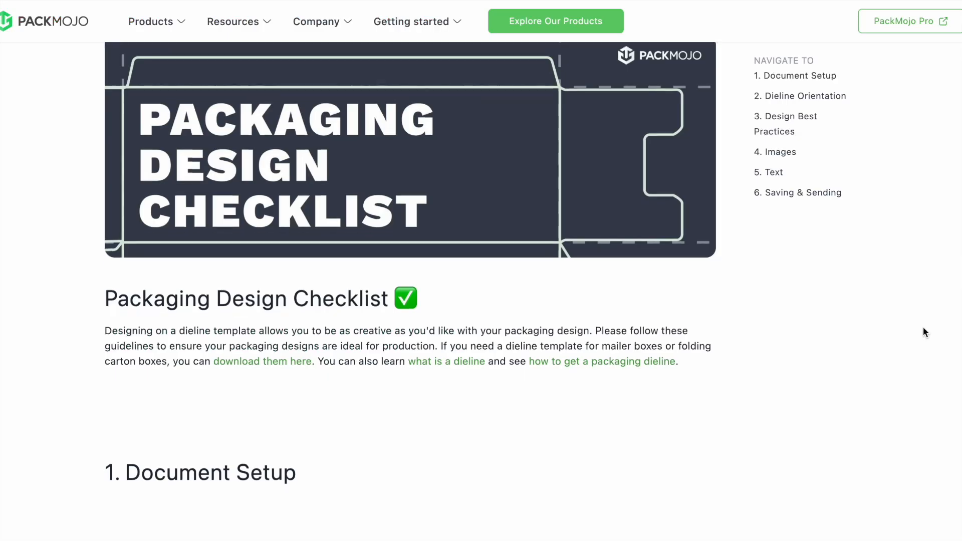
Switch to PackMojo's Packaging Design Checklist page and review its guidelines from document setup through images.
scroll(923, 332, "down", 6)
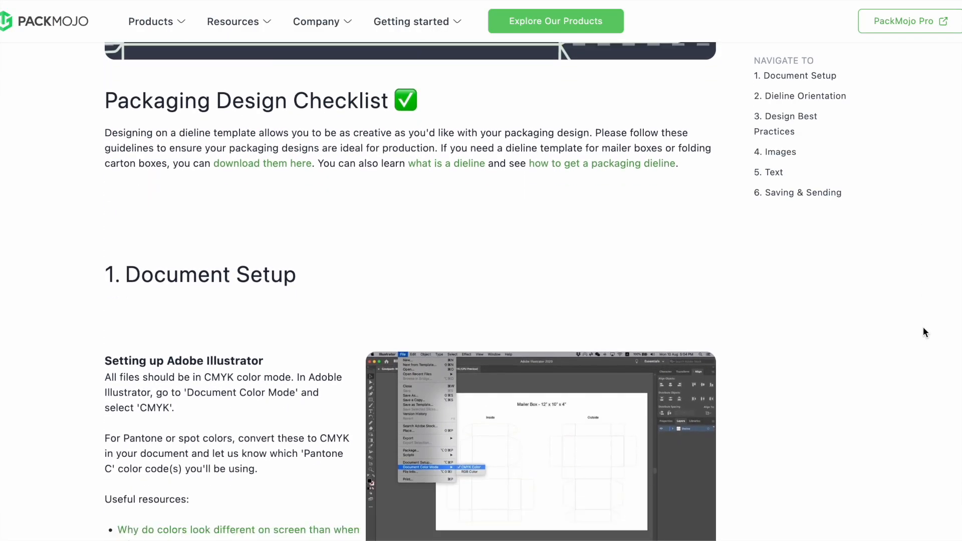
scroll(925, 333, "down", 8)
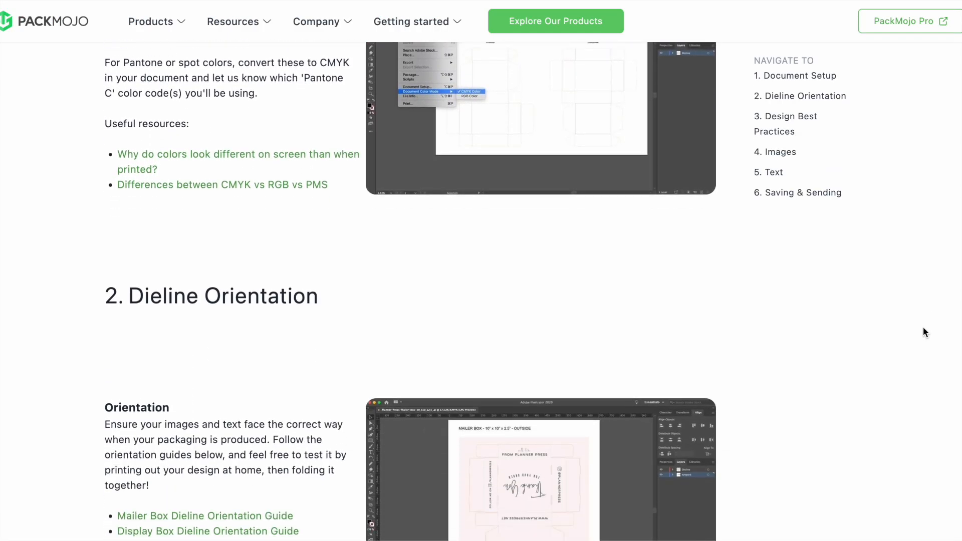
scroll(924, 333, "down", 6)
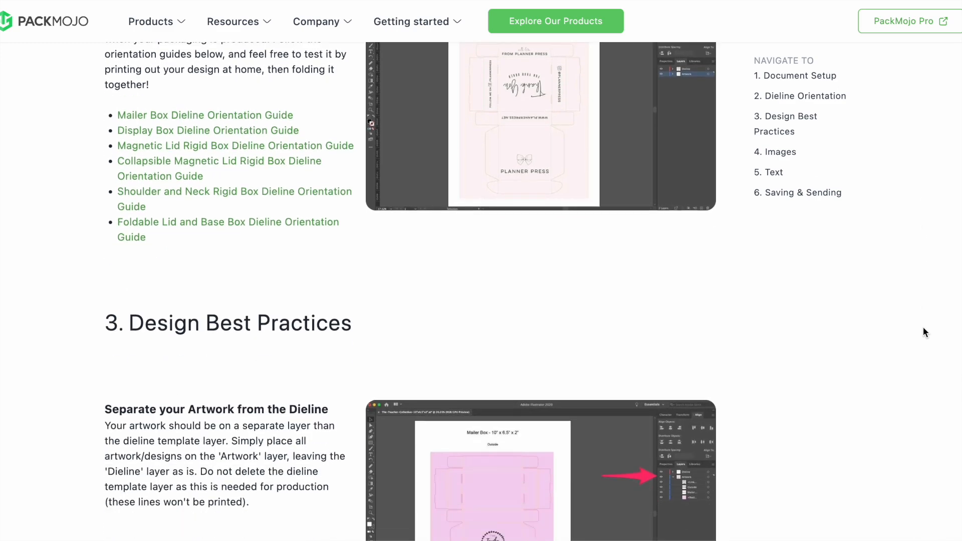
scroll(924, 331, "down", 8)
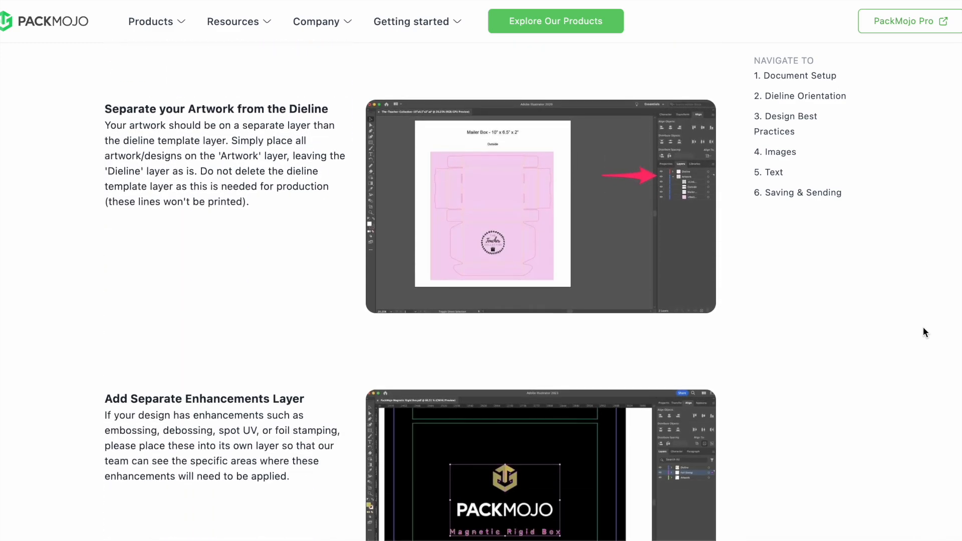
scroll(924, 333, "down", 14)
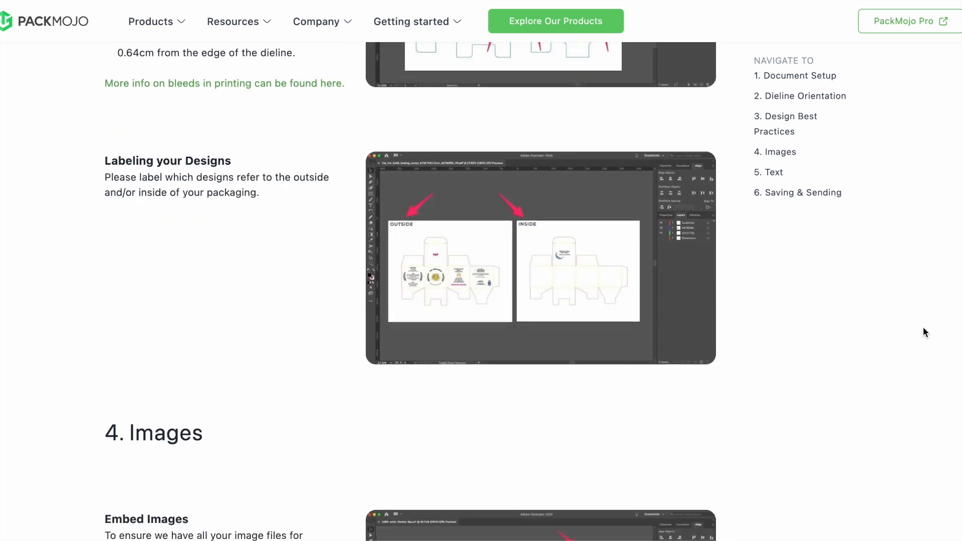
scroll(923, 328, "down", 10)
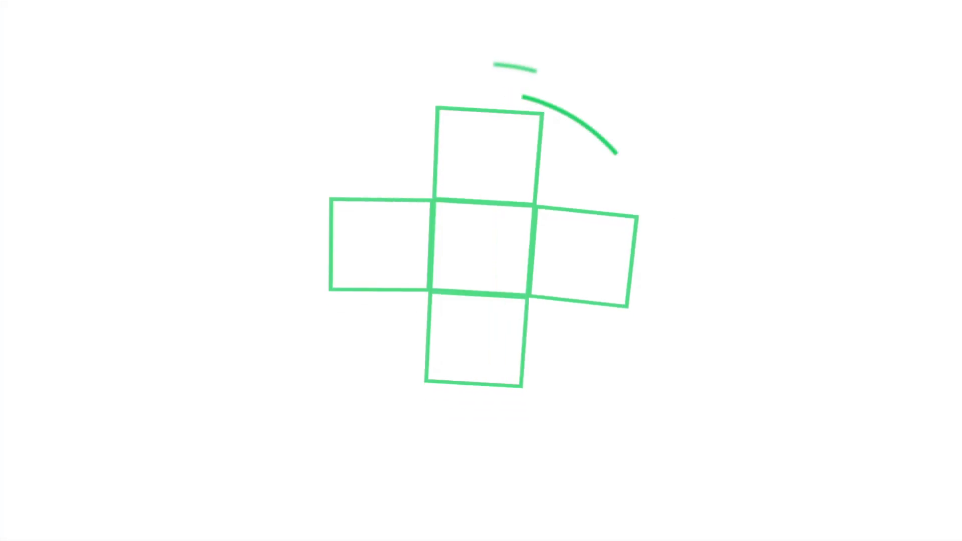